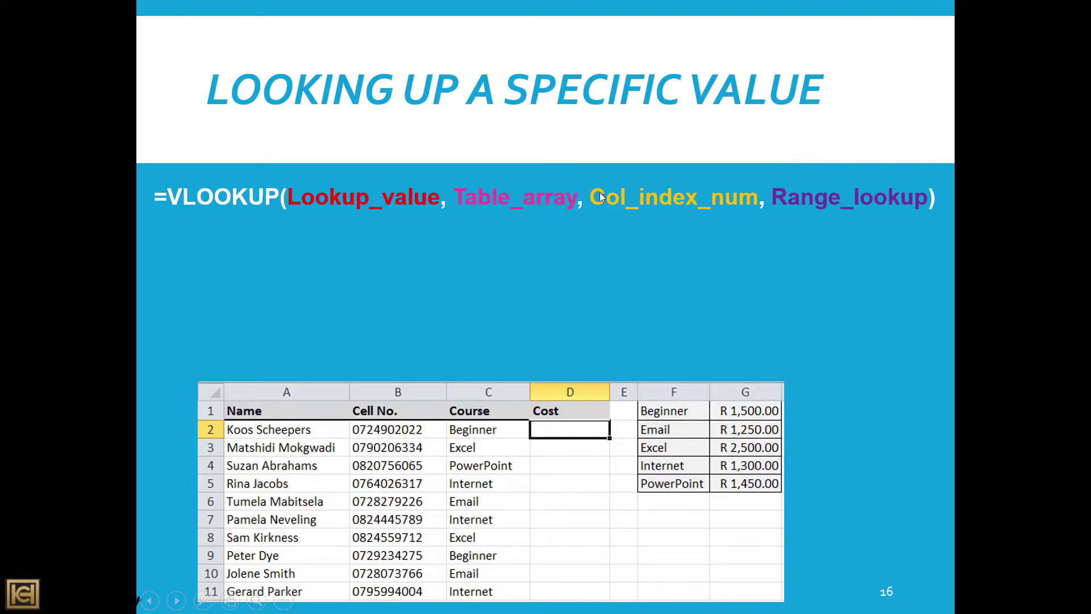
Reveal the slide's explanations of lookup value, table array, column number and range lookup
click(244, 188)
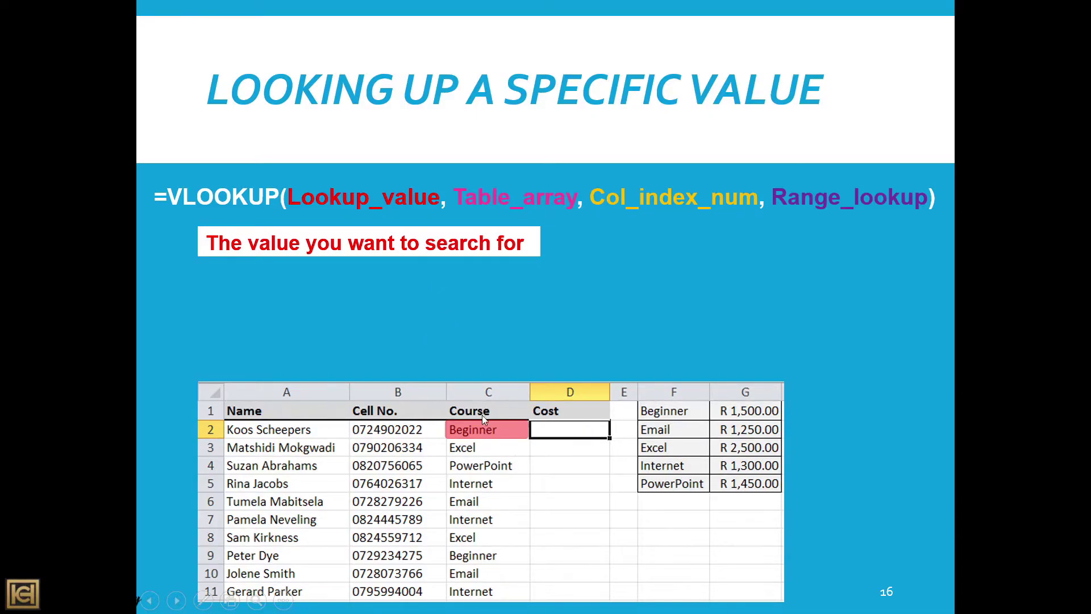
click(483, 328)
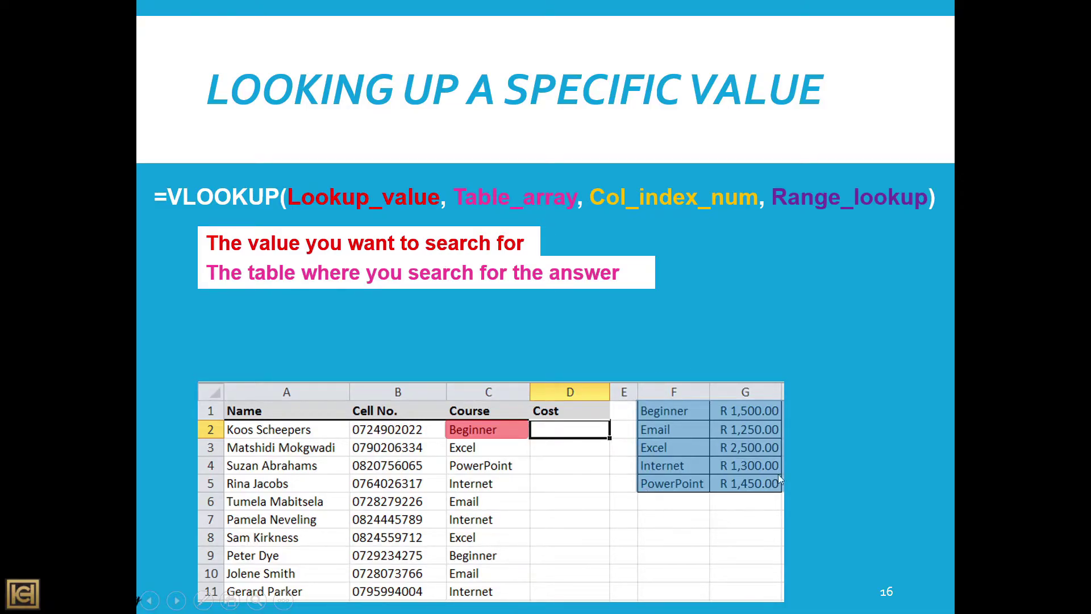
click(687, 391)
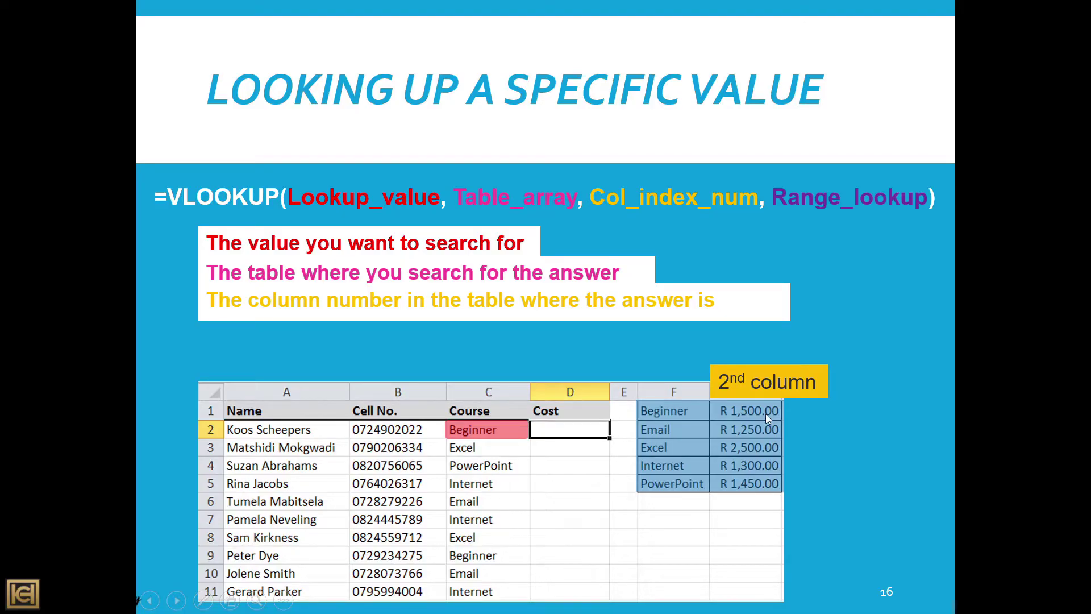
key(space)
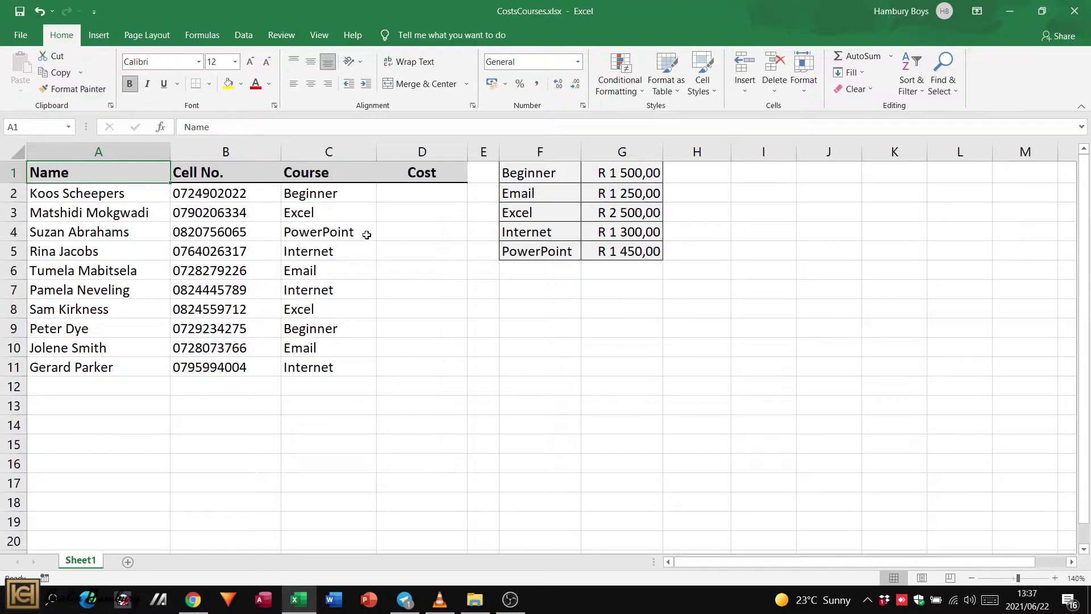
click(335, 199)
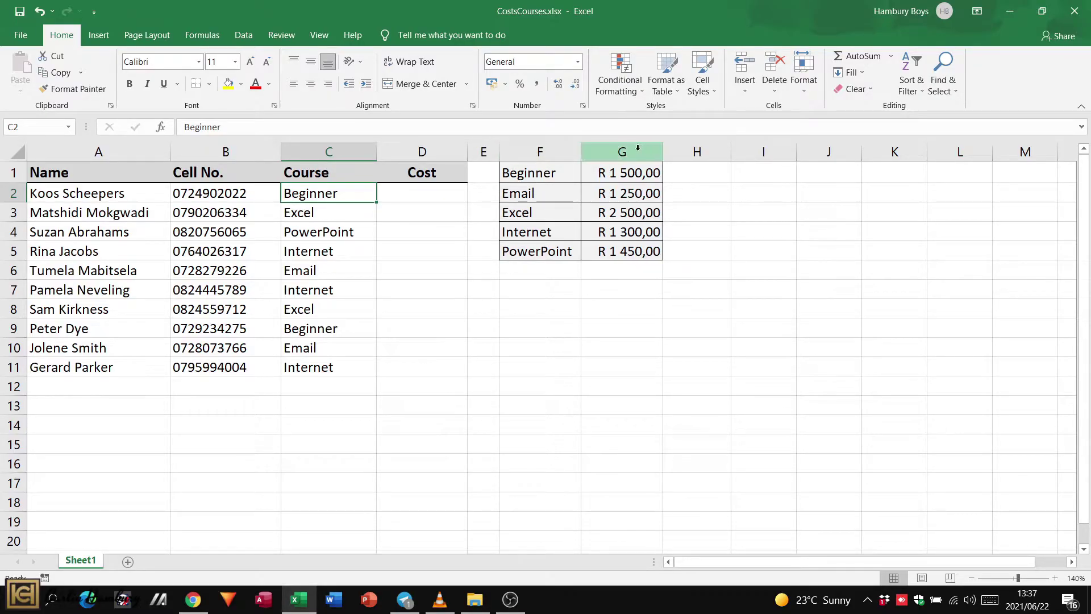
click(642, 176)
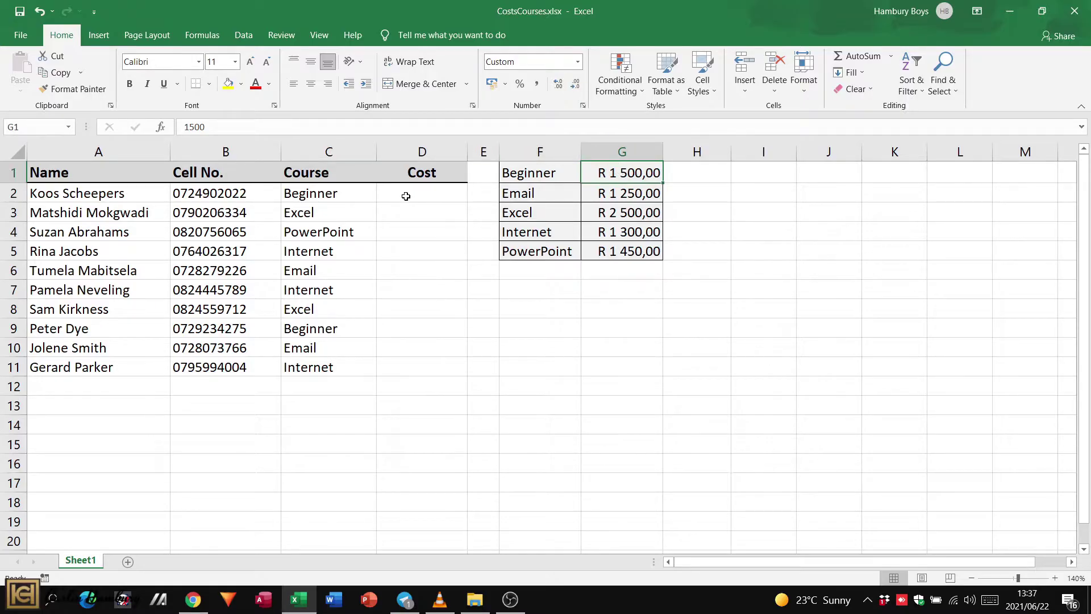
drag(406, 196, 421, 361)
click(428, 246)
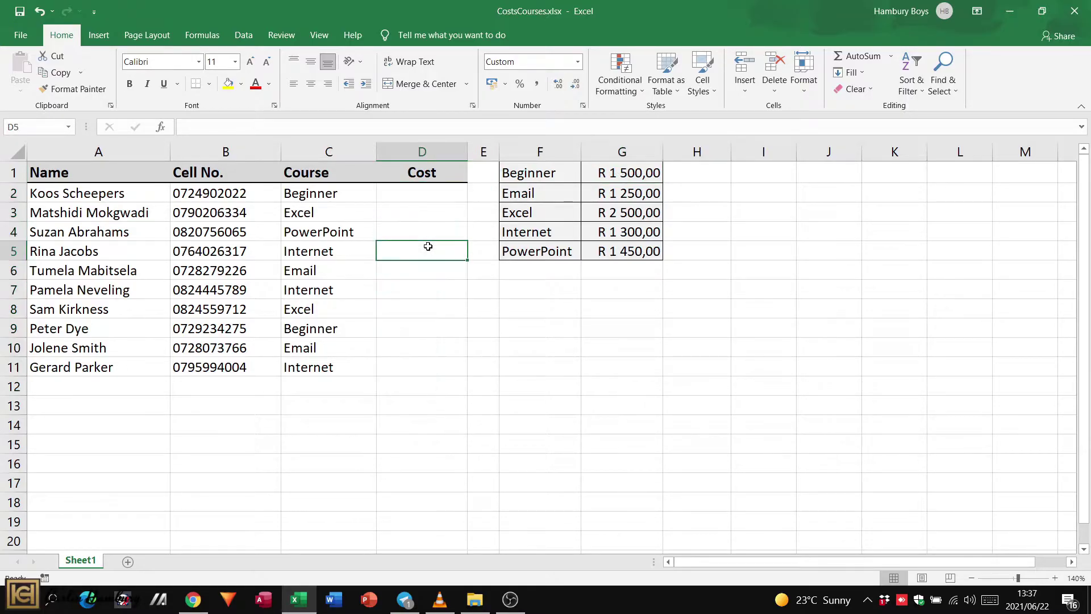
click(423, 196)
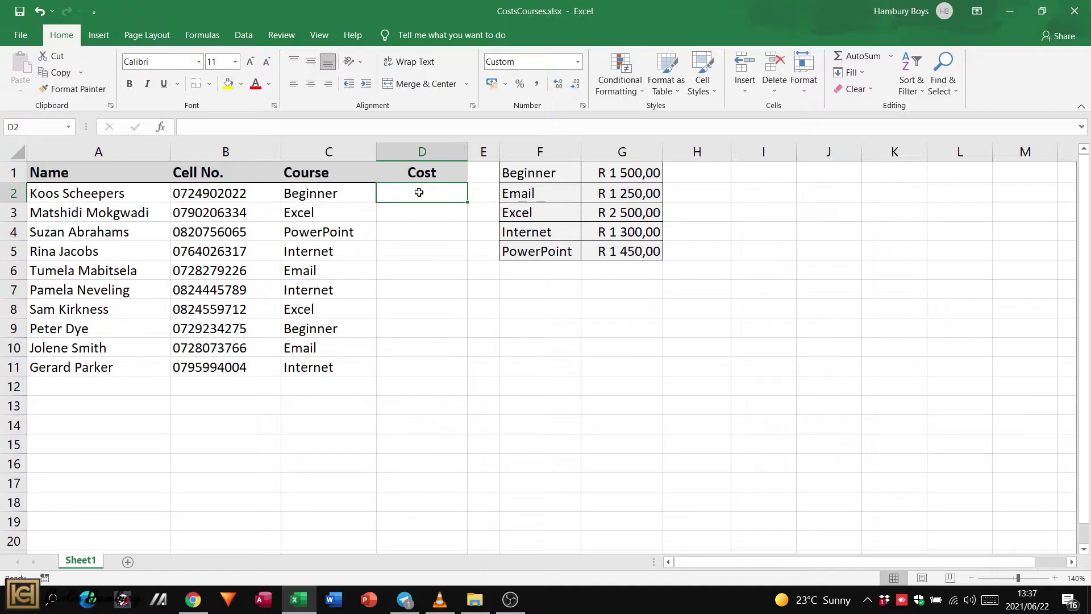
click(203, 36)
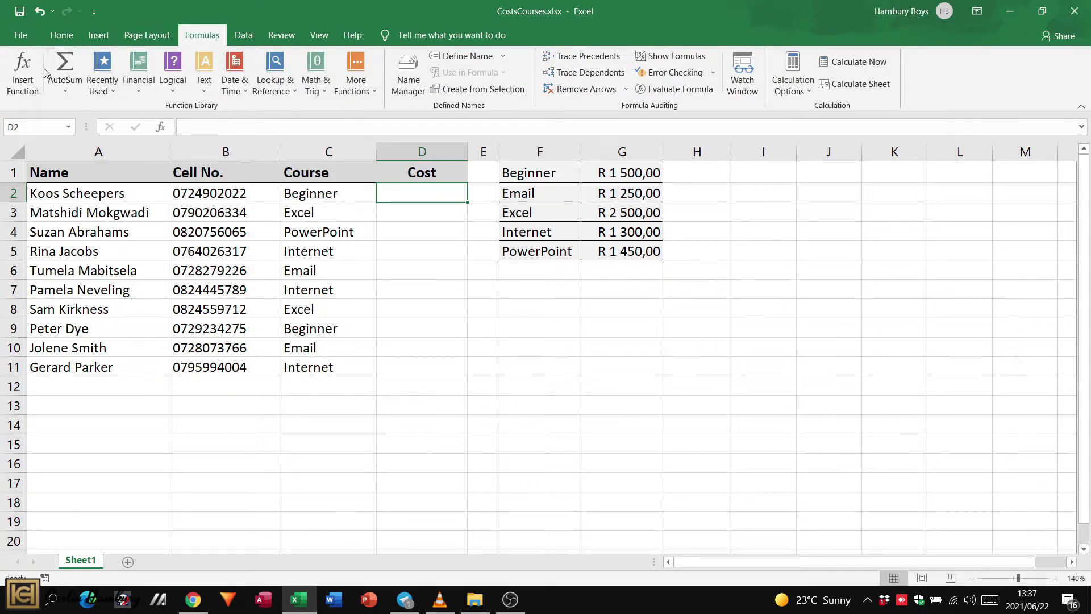
Search the Insert Function dialog for 'vlookup' to start a function in D2
click(24, 85)
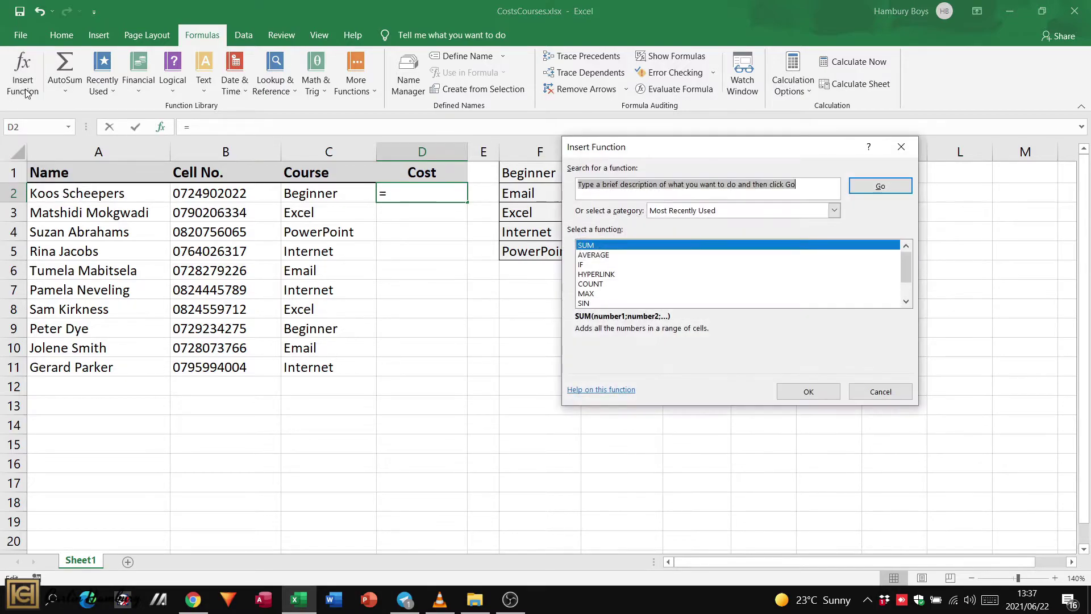
click(806, 192)
drag(796, 185, 579, 184)
key(BackSpace)
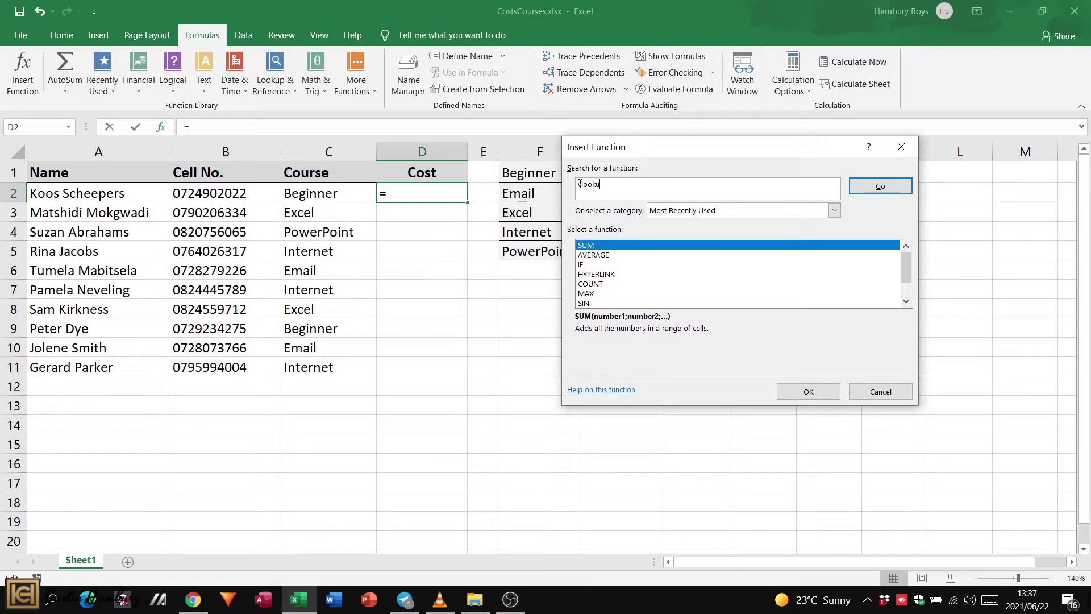
text(vlookup)
click(881, 185)
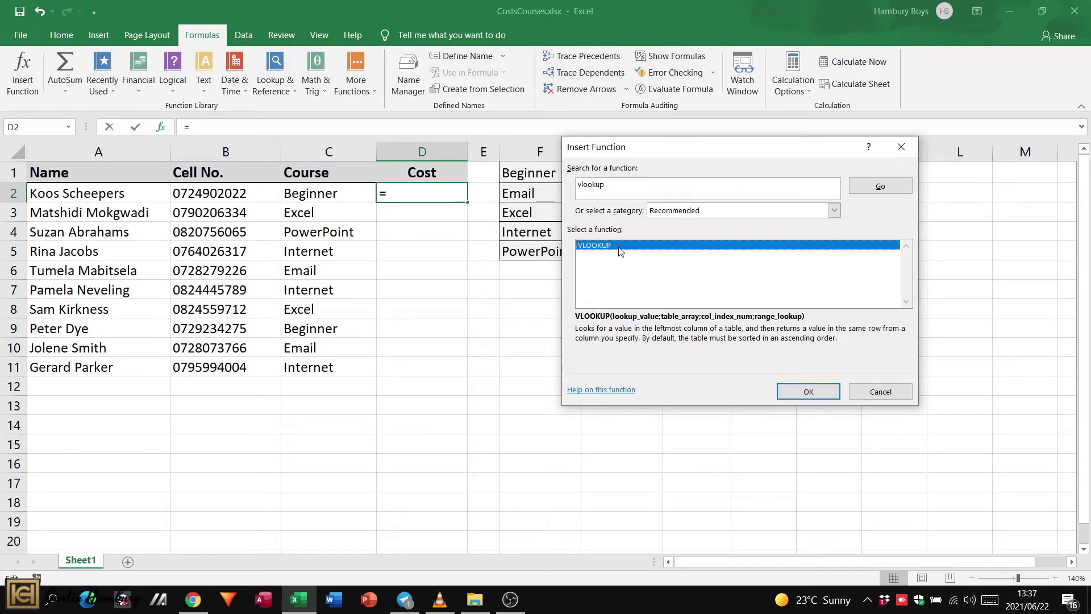
Choose VLOOKUP and set its lookup value to C2, correcting a mistaken F1:G5 entry
click(791, 395)
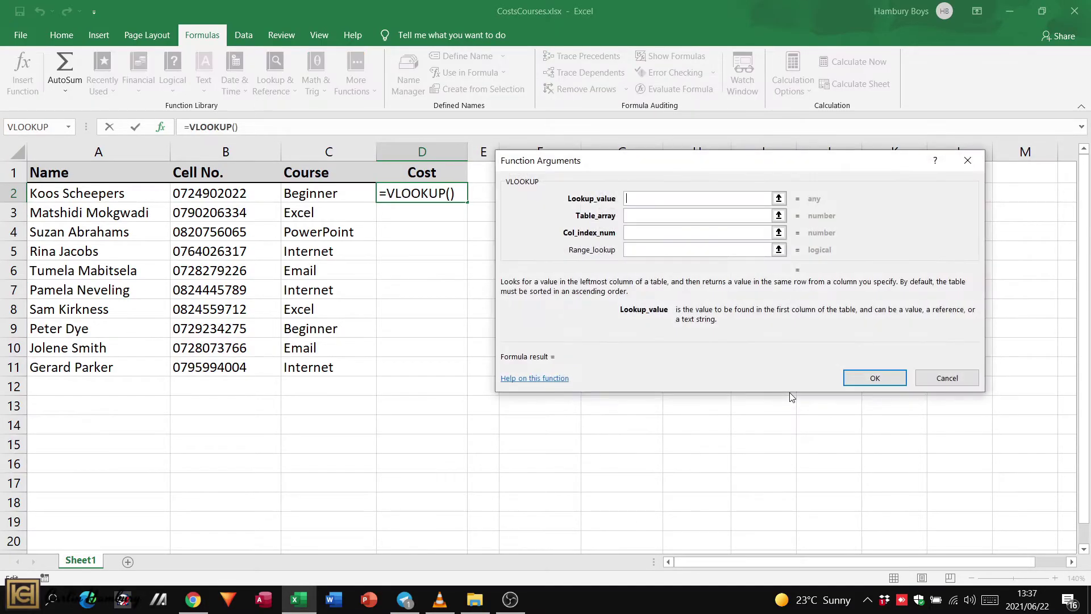
drag(628, 170, 666, 201)
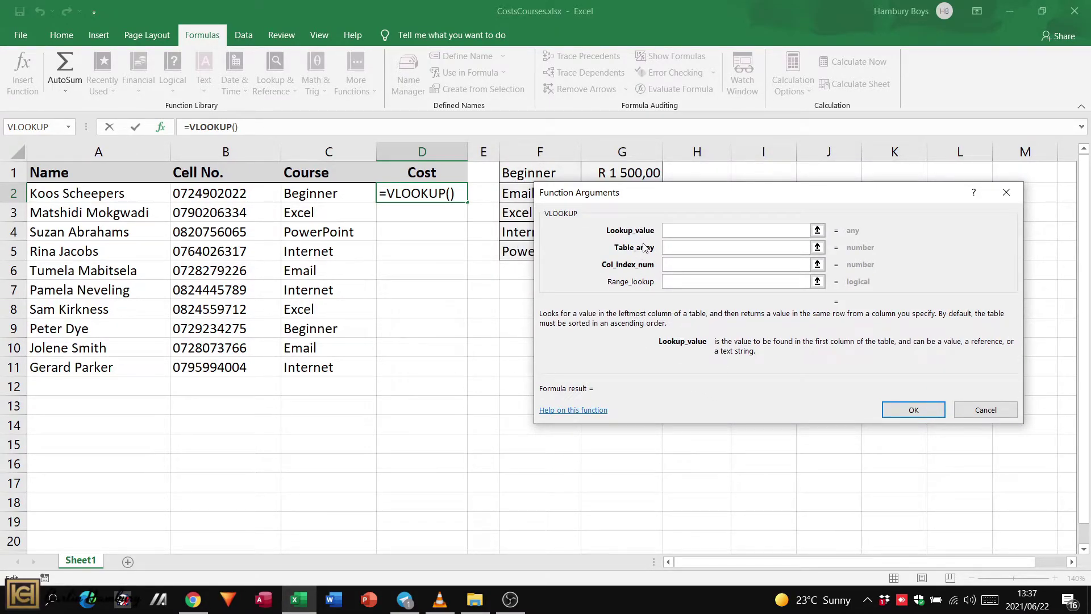
click(307, 193)
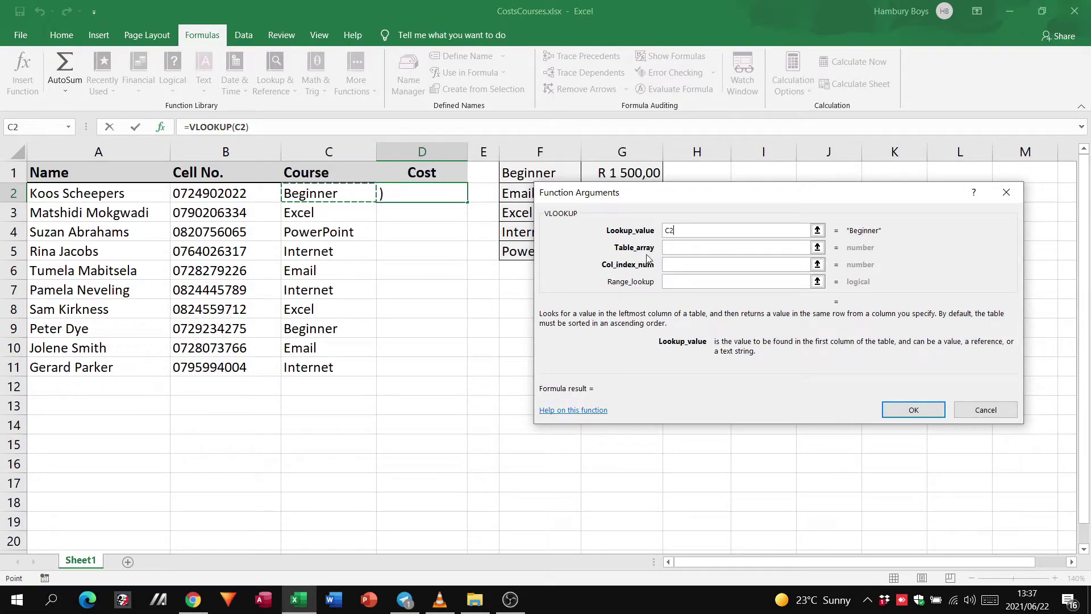
drag(660, 194, 544, 301)
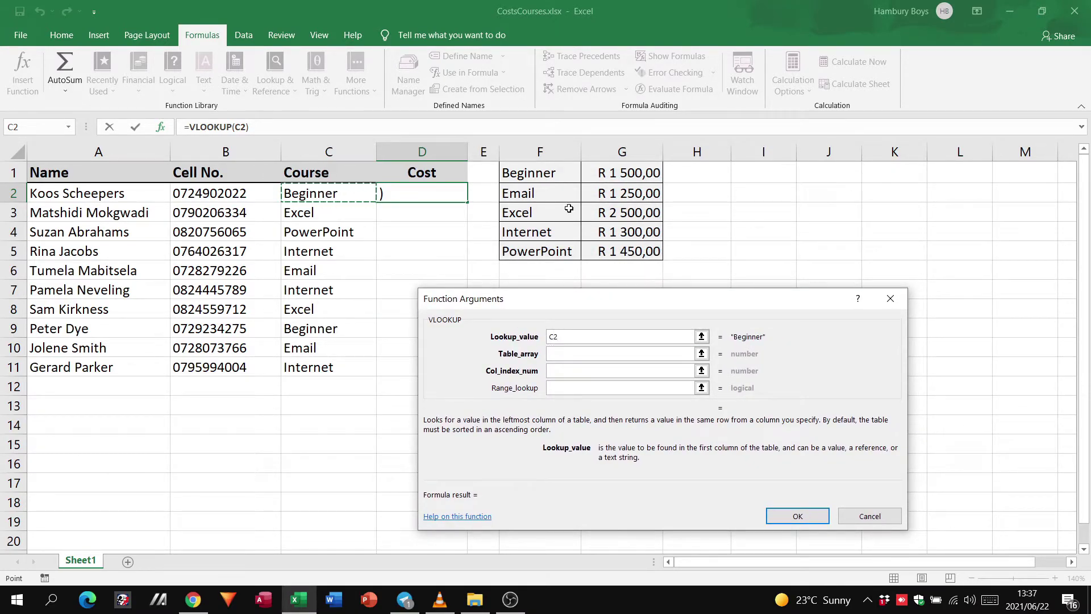
drag(534, 172, 616, 250)
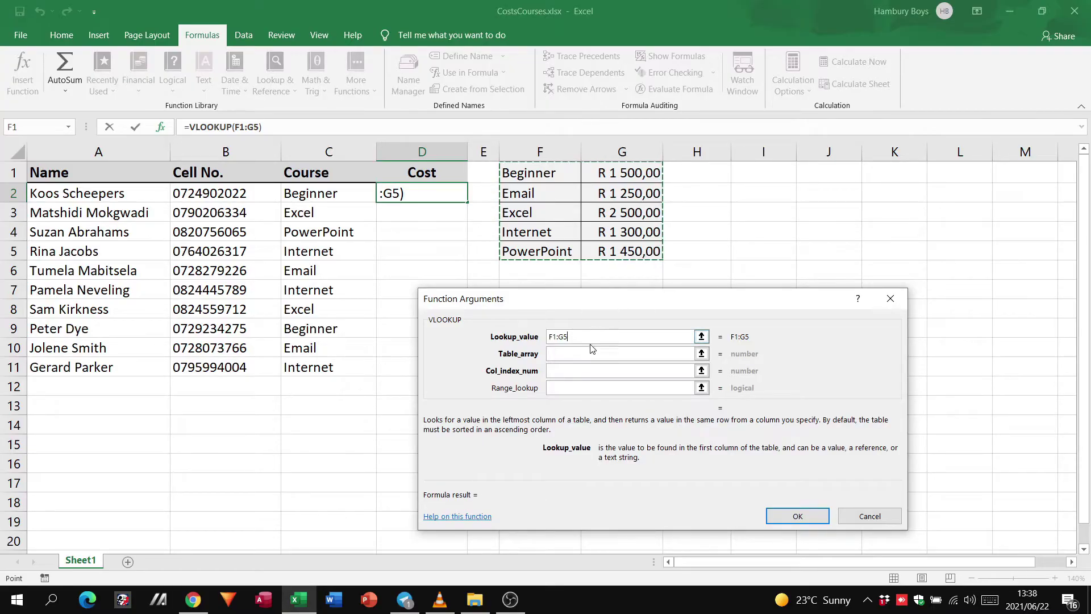
click(546, 339)
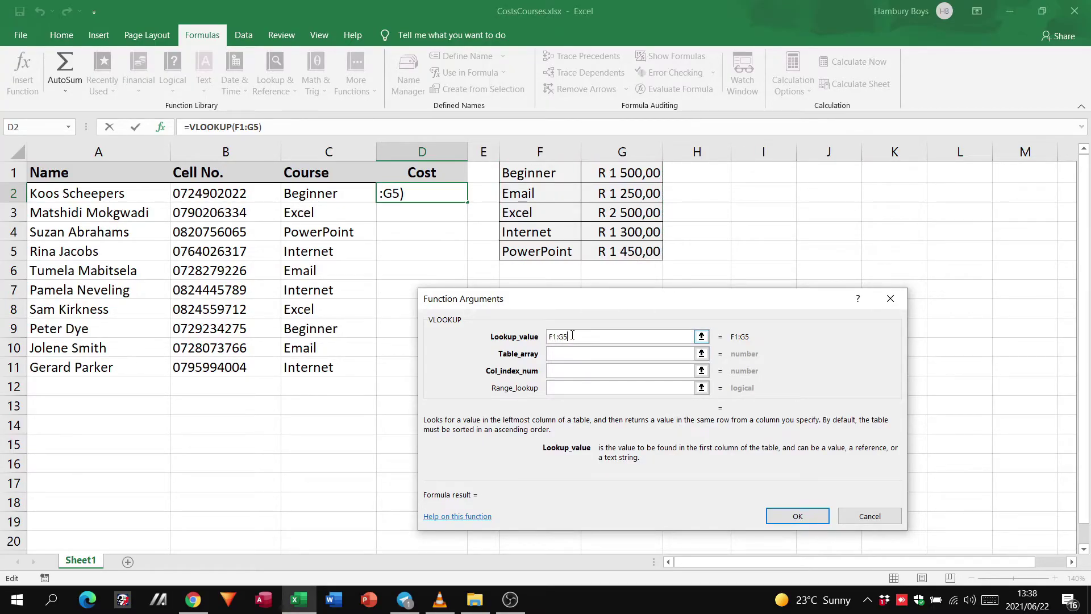
drag(568, 336, 549, 338)
key(BackSpace)
click(310, 197)
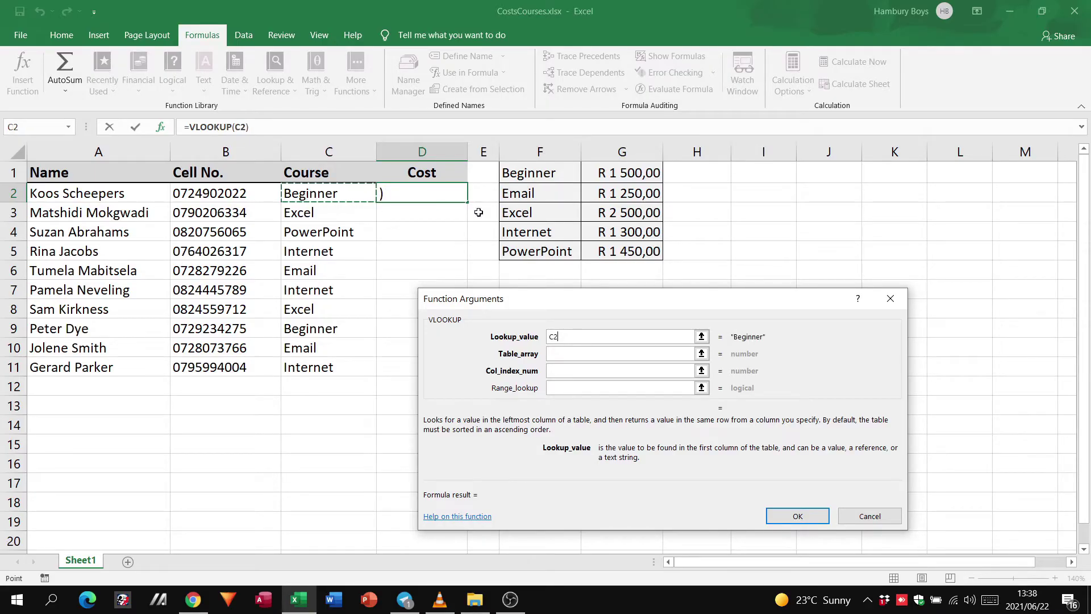
Set table array F1:G5, column index 2 and range lookup False
click(584, 351)
drag(537, 168, 611, 241)
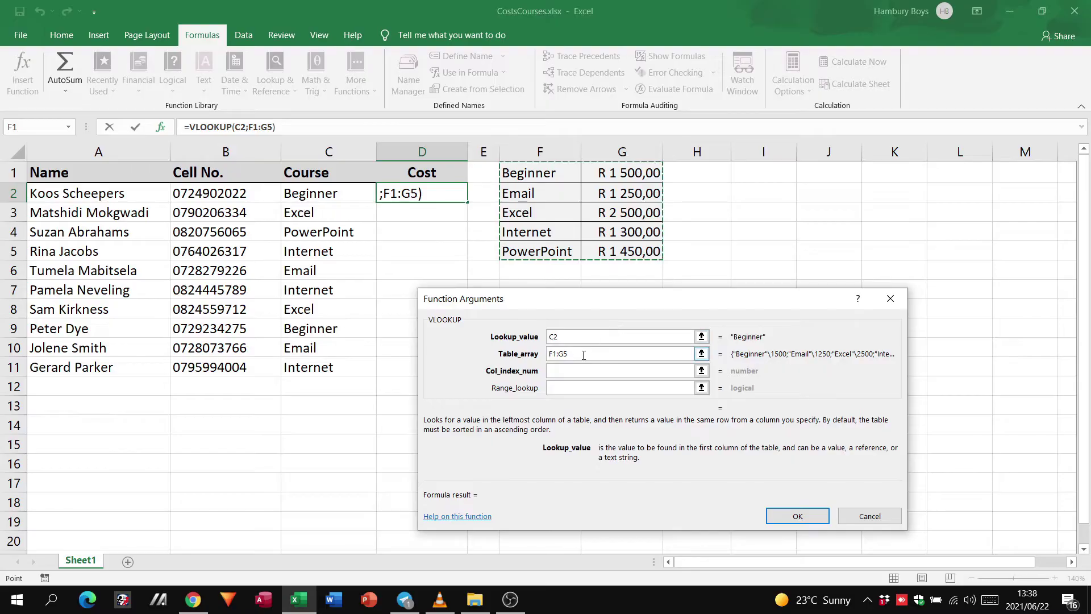
click(571, 374)
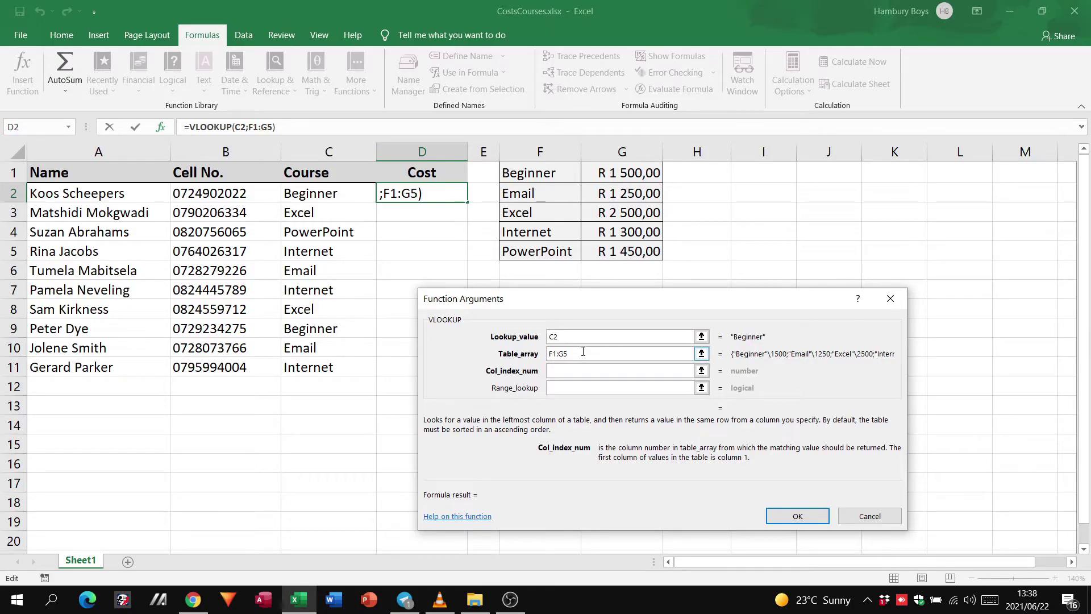
text(2)
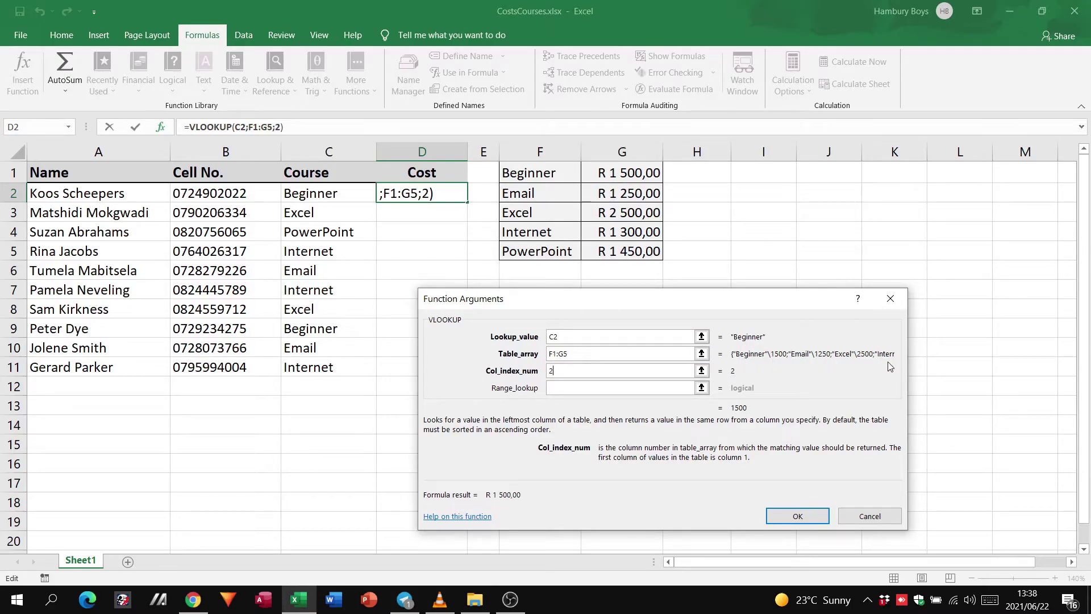
click(568, 389)
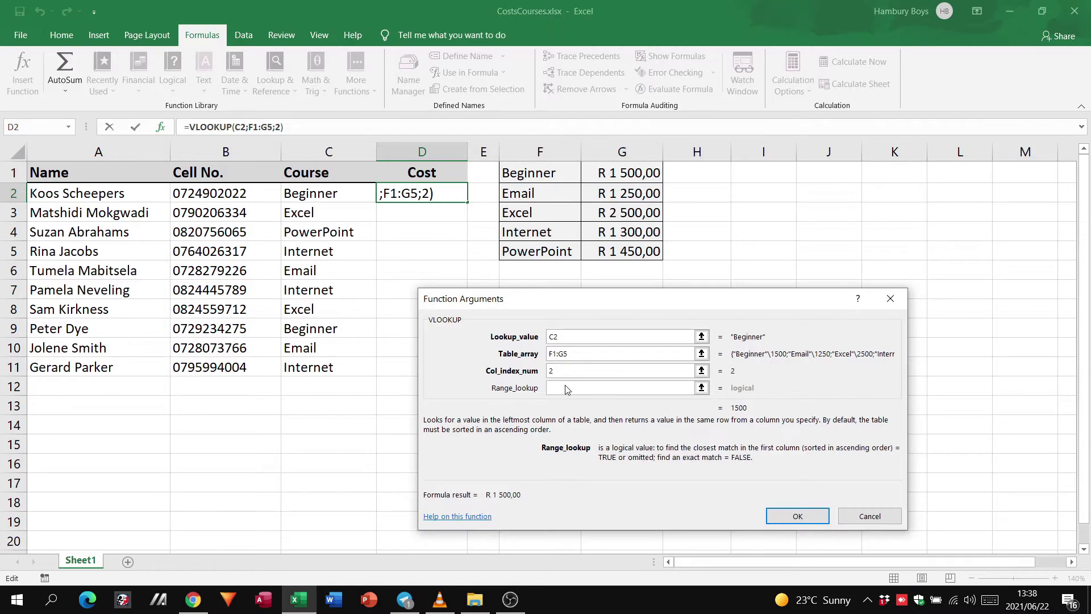
text(False)
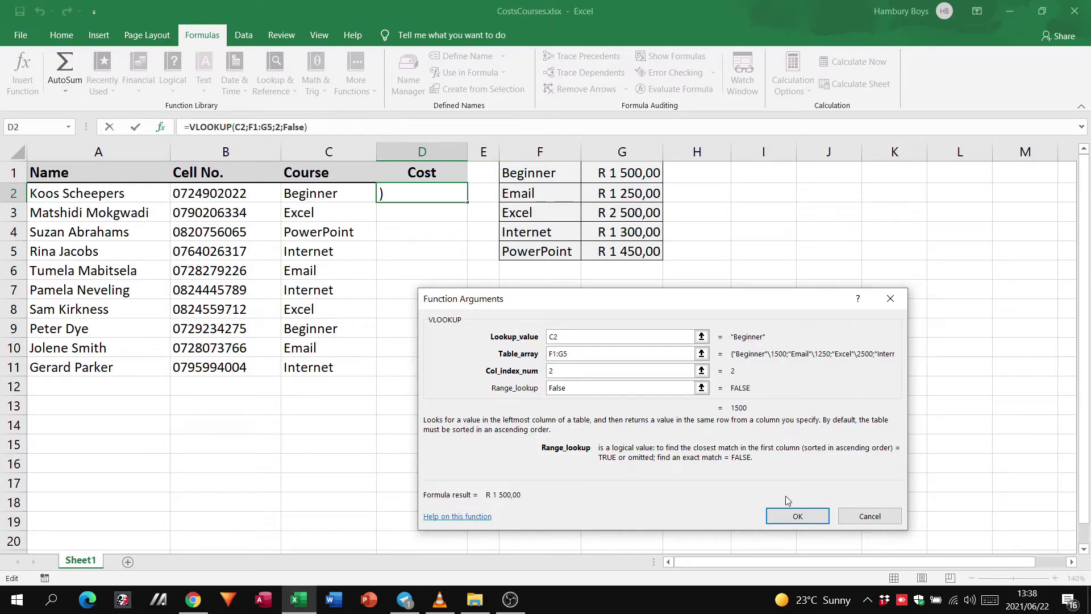
click(788, 518)
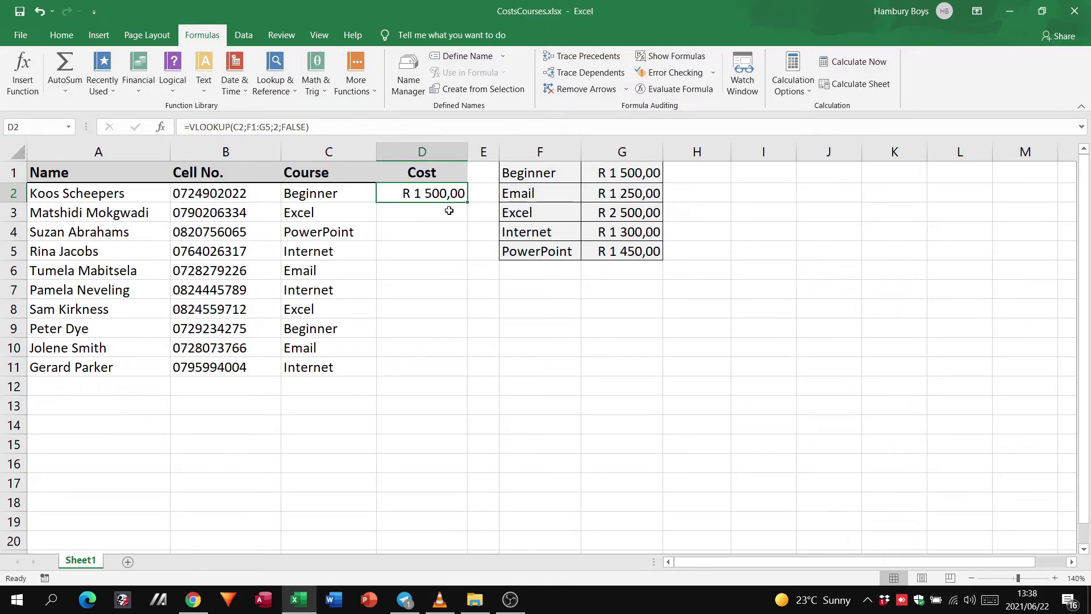
drag(466, 204, 453, 384)
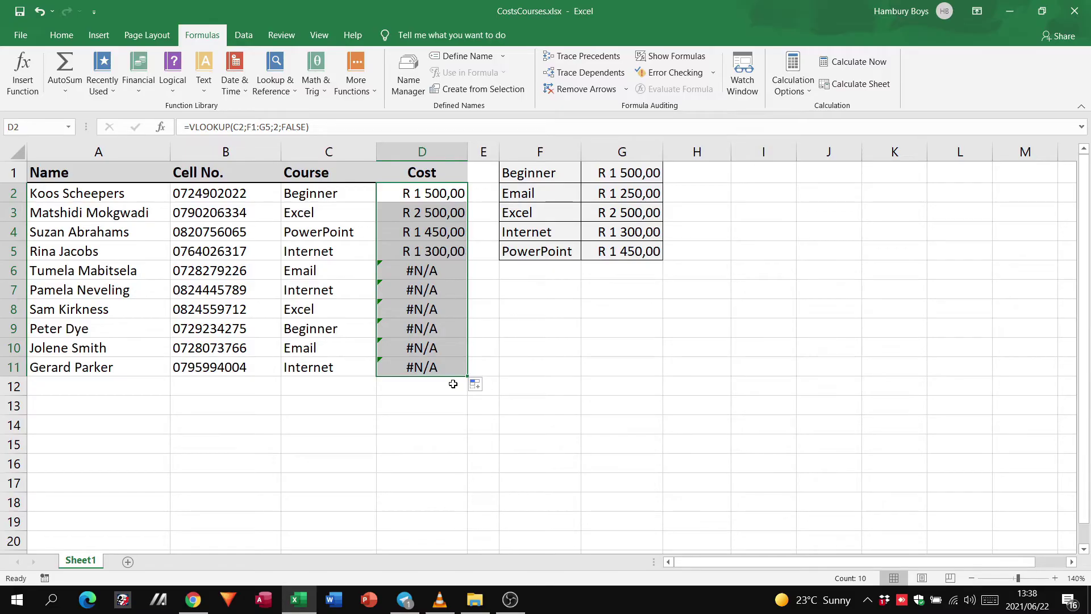
key(ctrl+z)
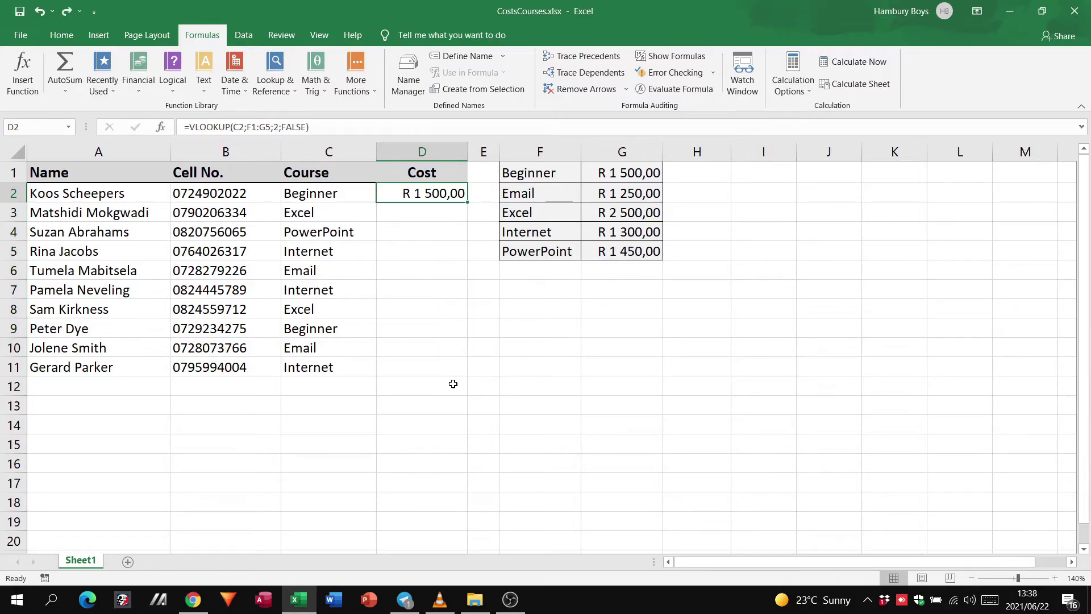
Compare D2's formula with the empty D3, then select D2
click(446, 214)
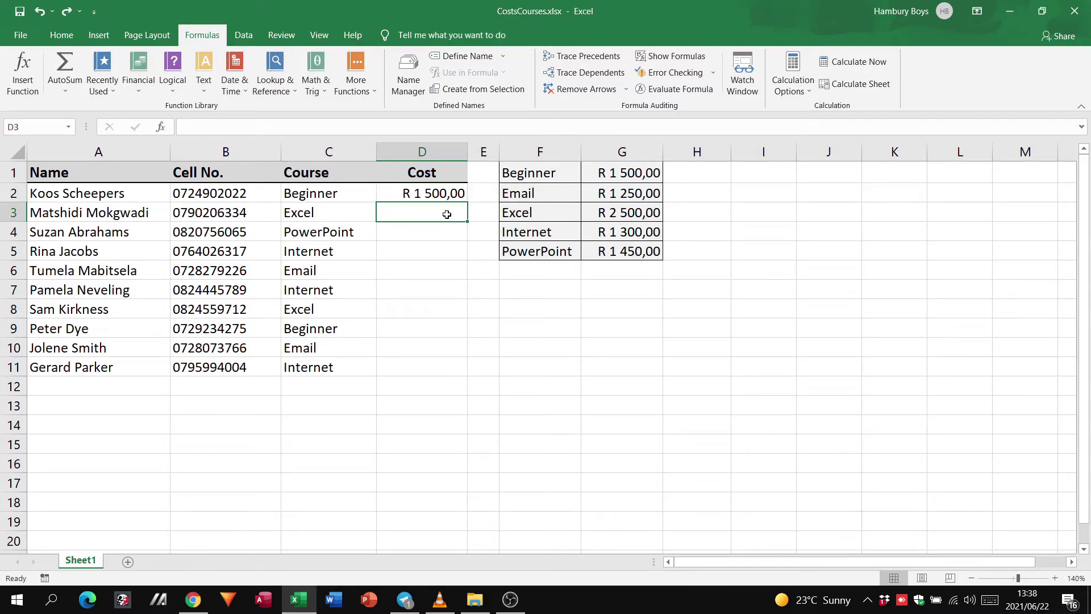
click(447, 199)
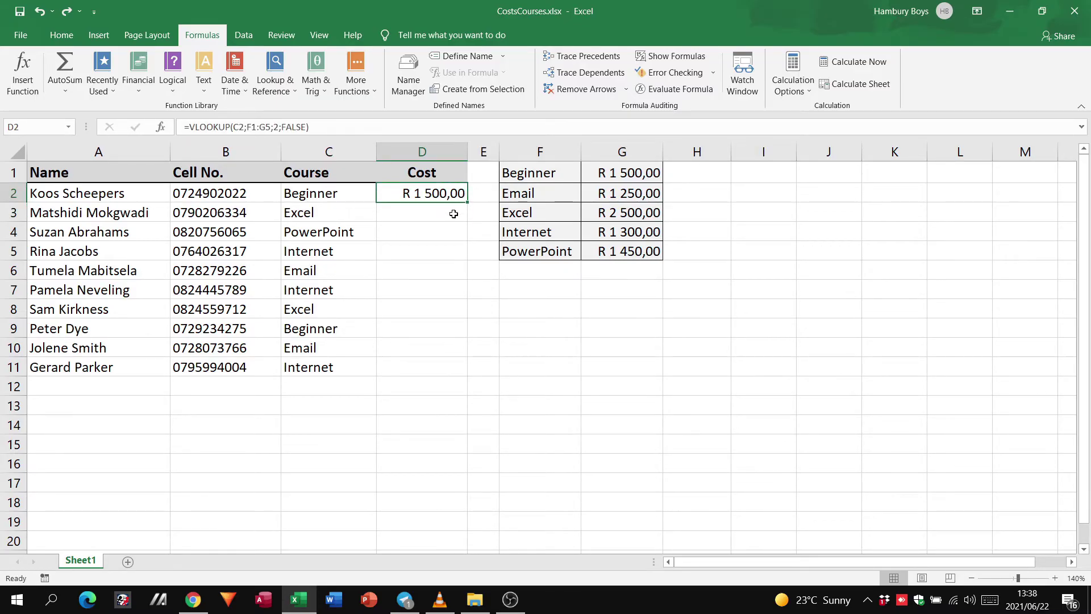
click(453, 214)
click(455, 190)
Change D2's price table reference to the absolute range $F$1:$G$5
click(240, 126)
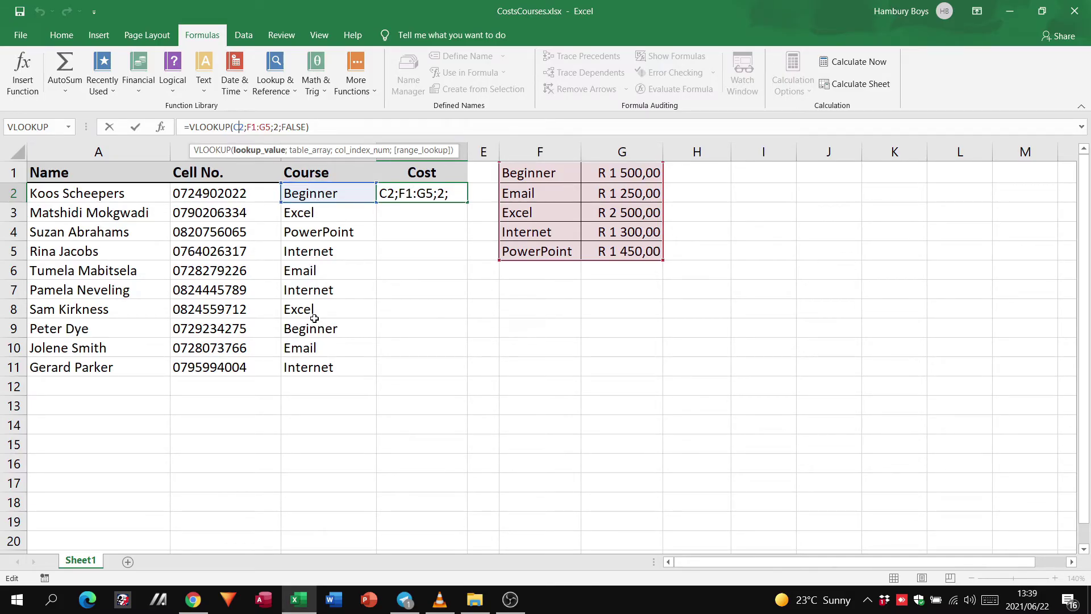
click(248, 127)
text($F$1:)
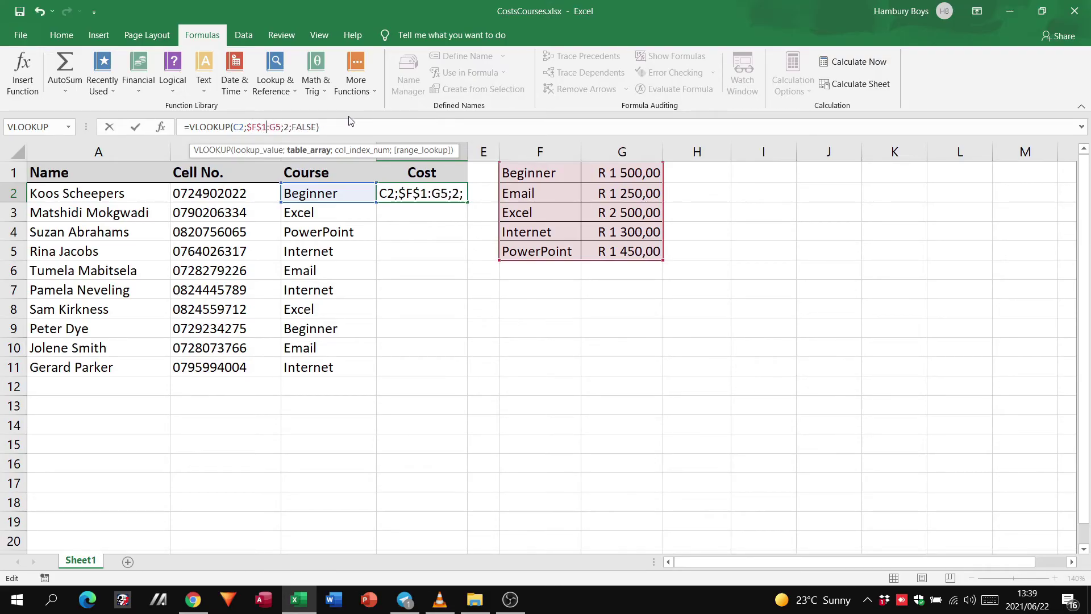
text($)
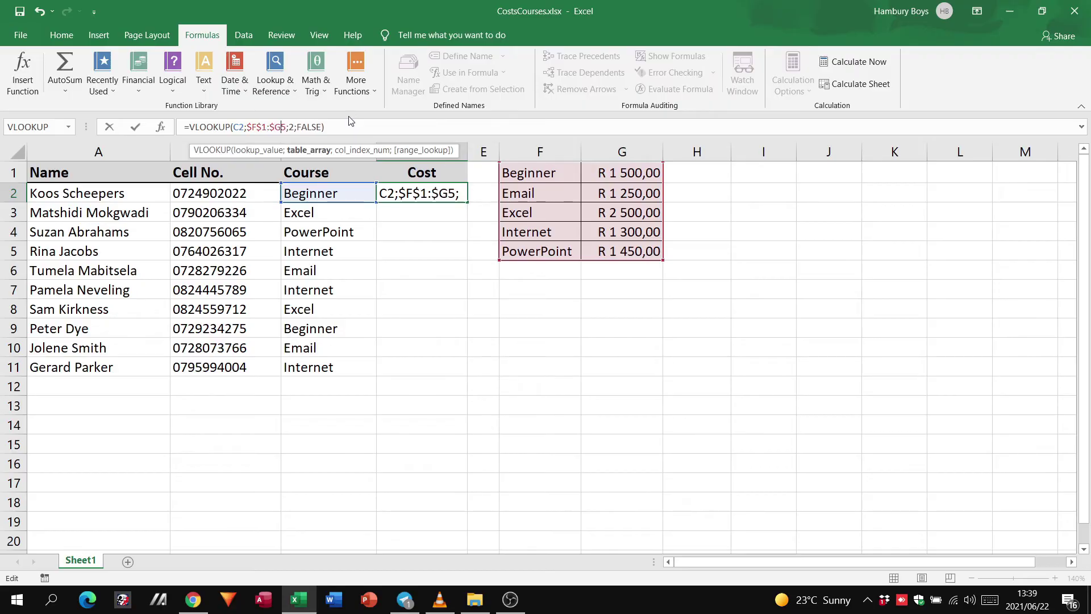
key(Right)
text($)
key(Return)
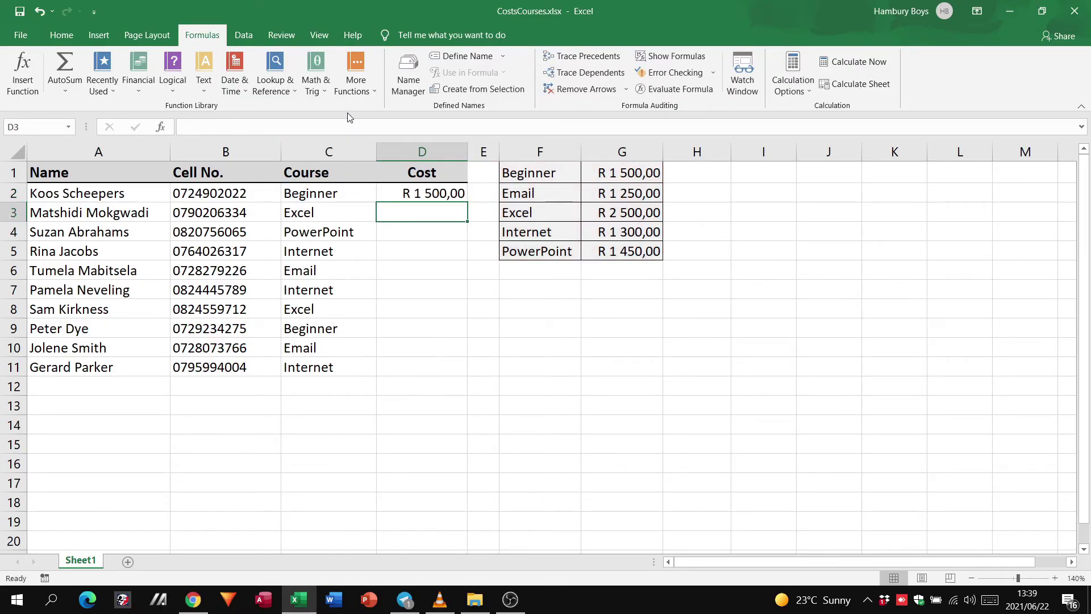
Fill D2's VLOOKUP formula down through D11, then reselect D2 alone
click(448, 195)
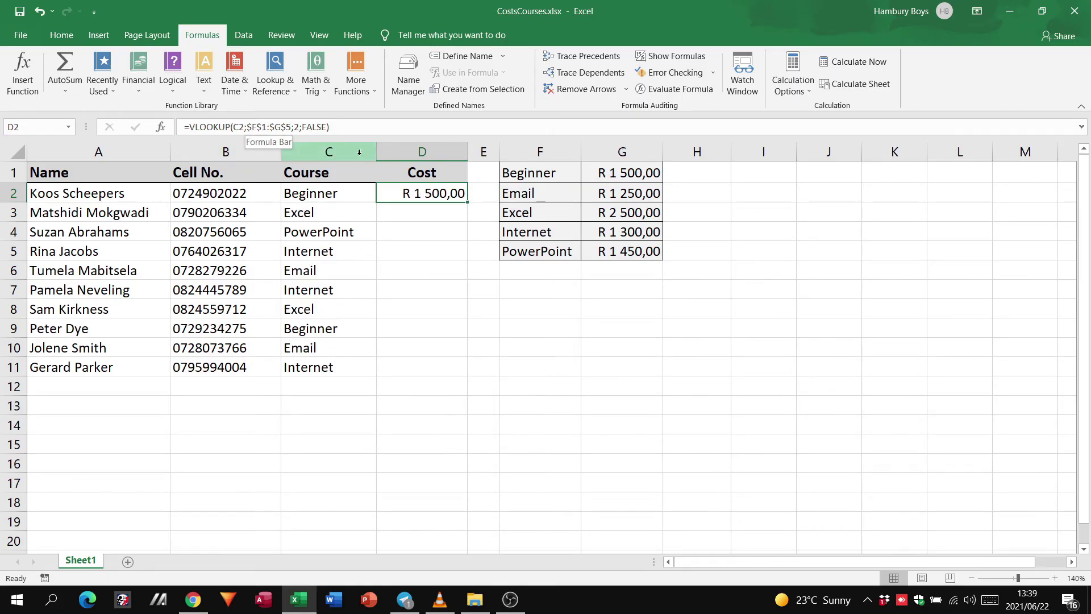
drag(466, 199, 462, 370)
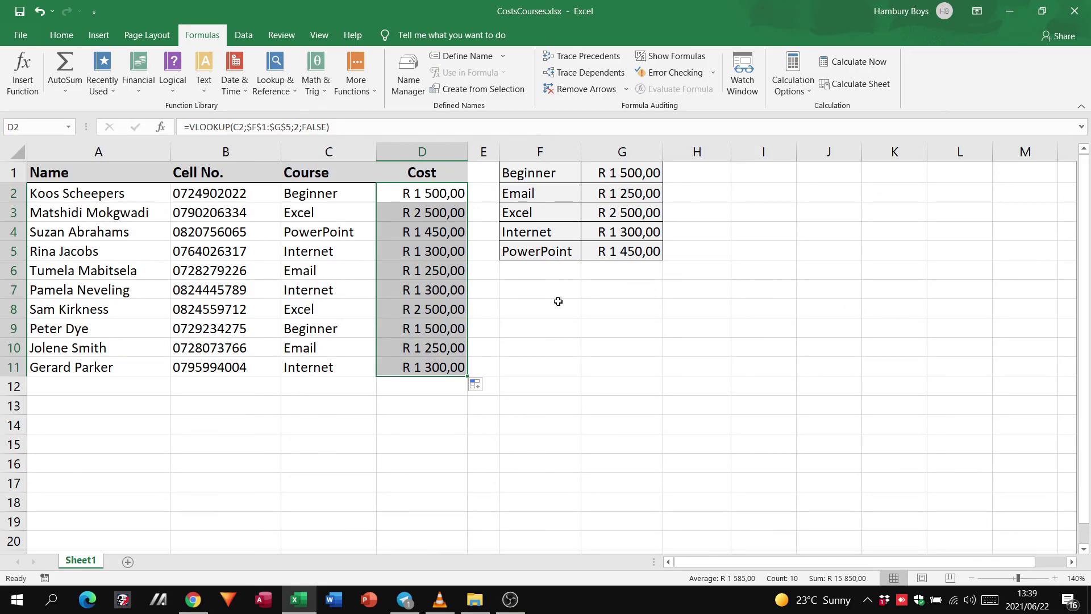
click(436, 193)
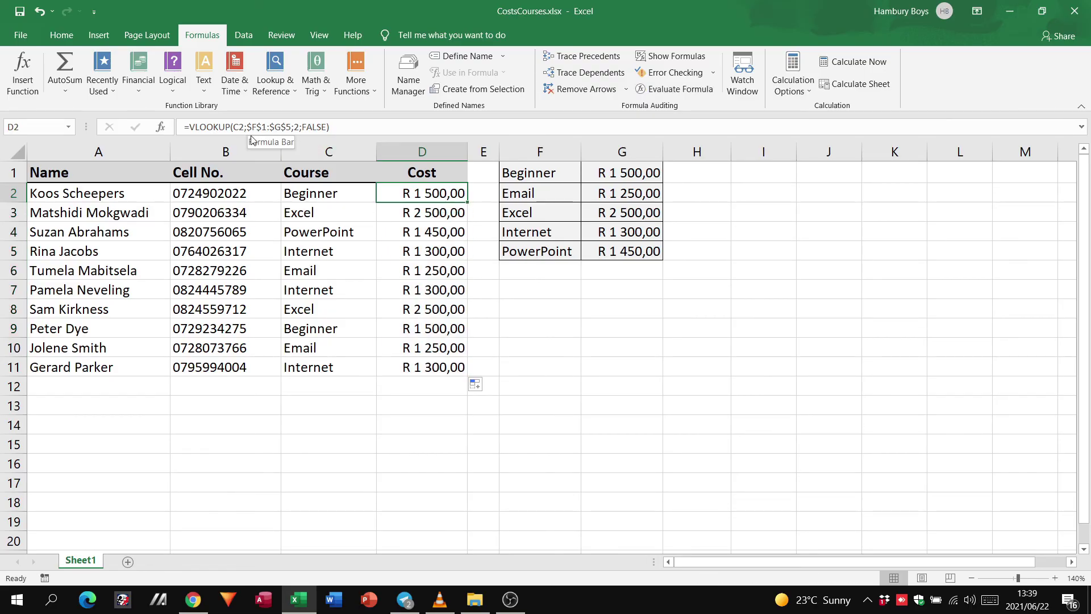